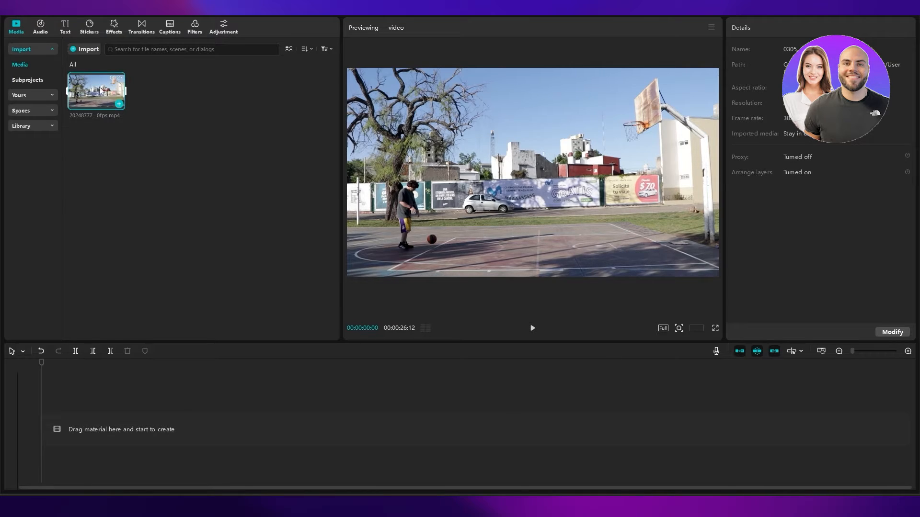
Step: Add the imported basketball video to the timeline and return the playhead to 00:00:00:00
drag(99, 88, 104, 425)
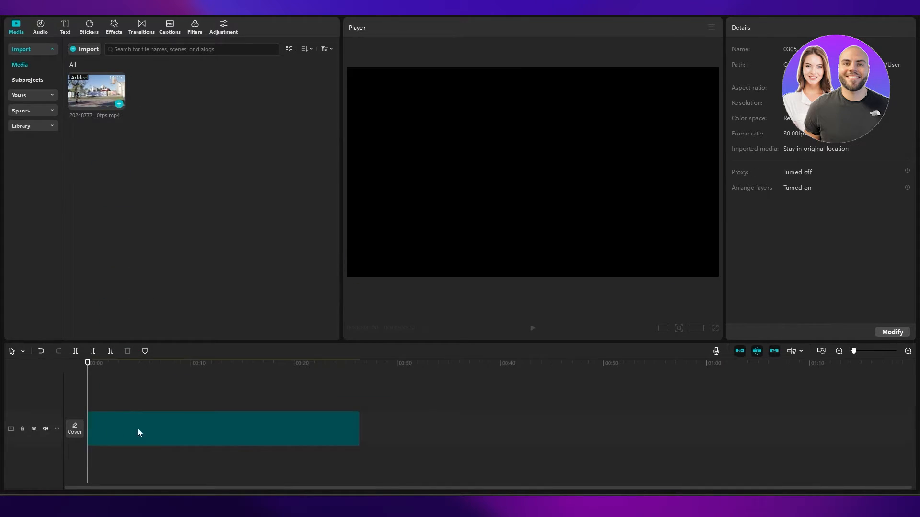
click(104, 363)
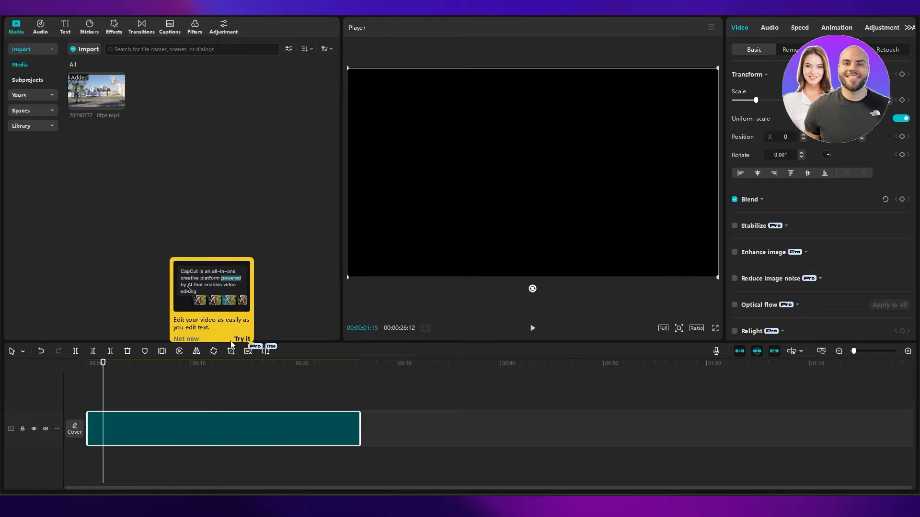
click(102, 364)
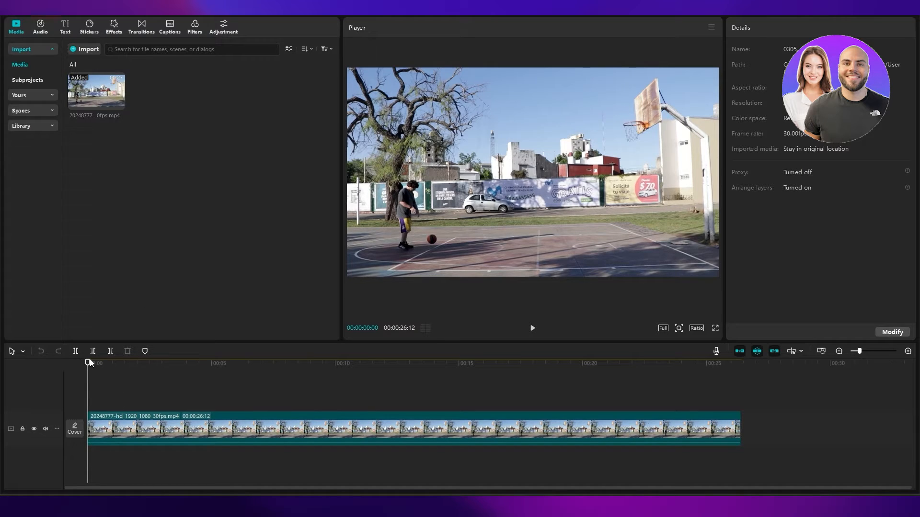
mouse_move(90, 362)
mouse_down()
mouse_move(124, 366)
mouse_move(45, 367)
mouse_move(97, 366)
mouse_move(88, 364)
mouse_up()
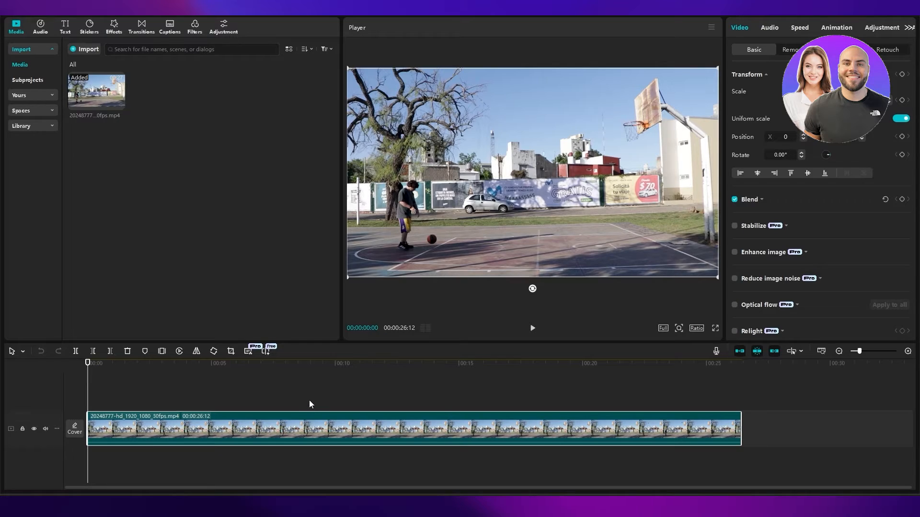
Step: Add a default text clip above the video and turn it into an enlarged dot by replacing its content with a period
click(69, 29)
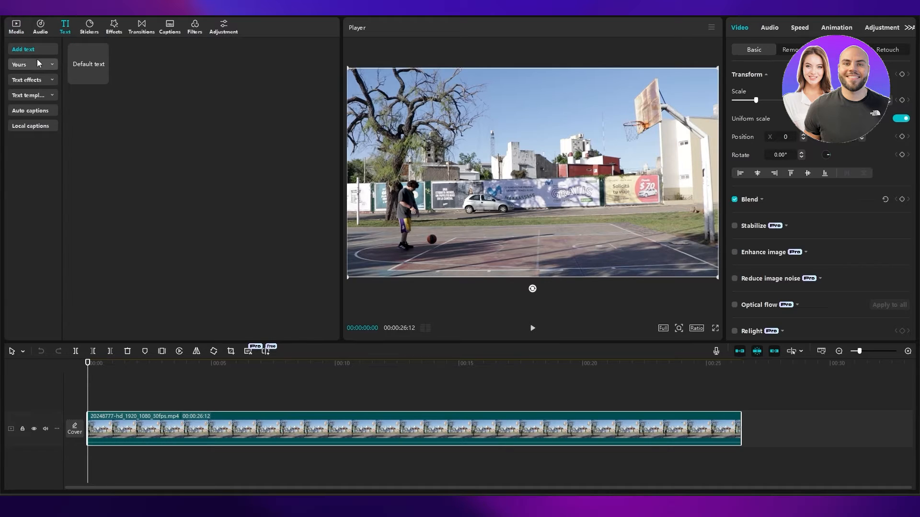
click(83, 58)
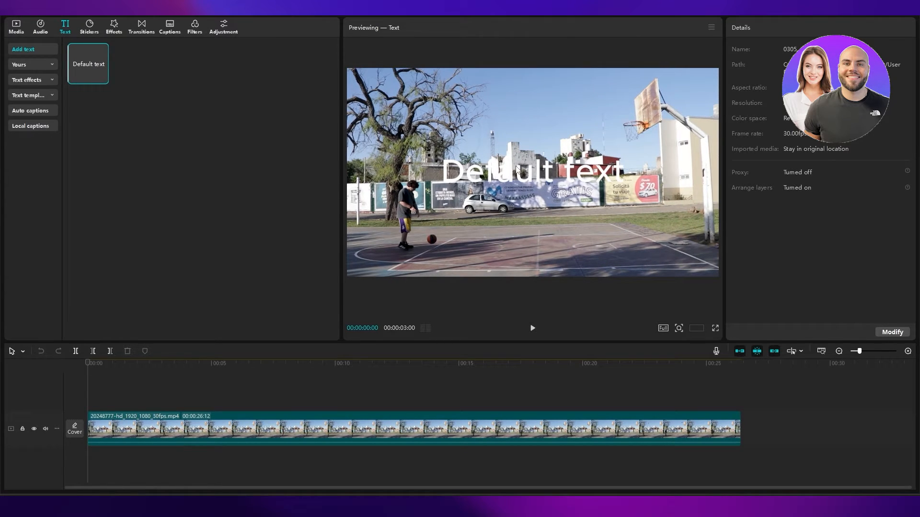
drag(88, 64, 116, 408)
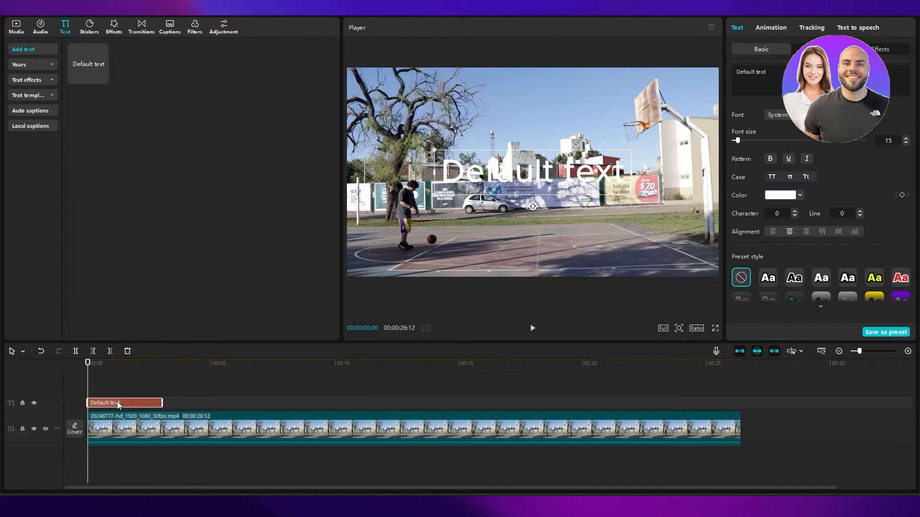
double_click(550, 171)
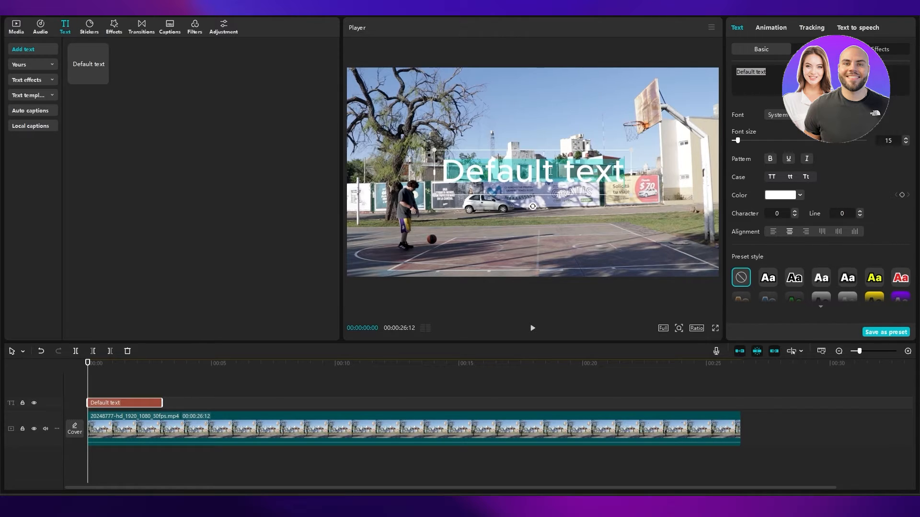
key(BackSpace)
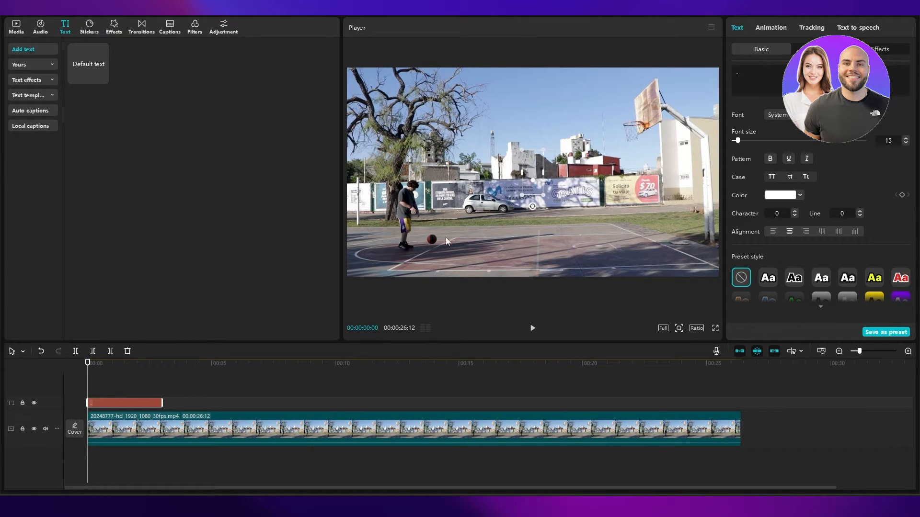
drag(544, 196, 566, 239)
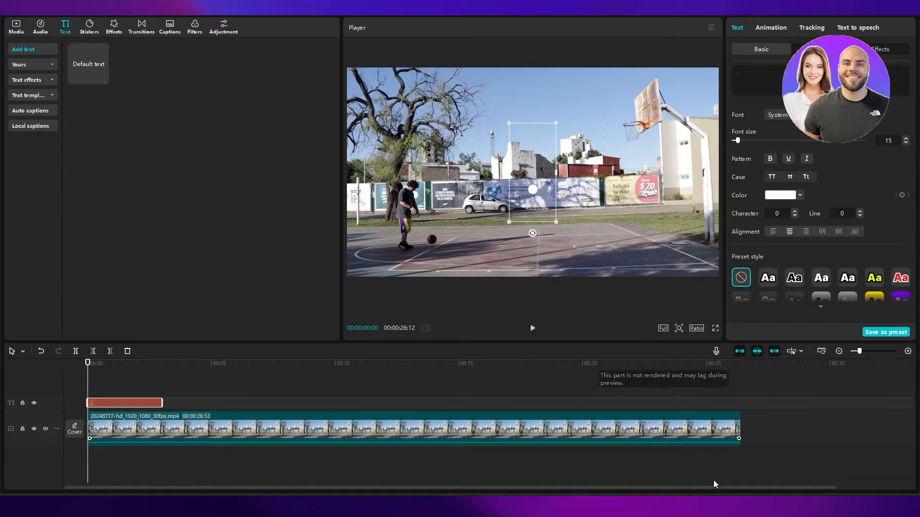
Step: Extend the dot's text clip to the end of the video and move the dot to the centre of the frame
click(754, 459)
click(135, 363)
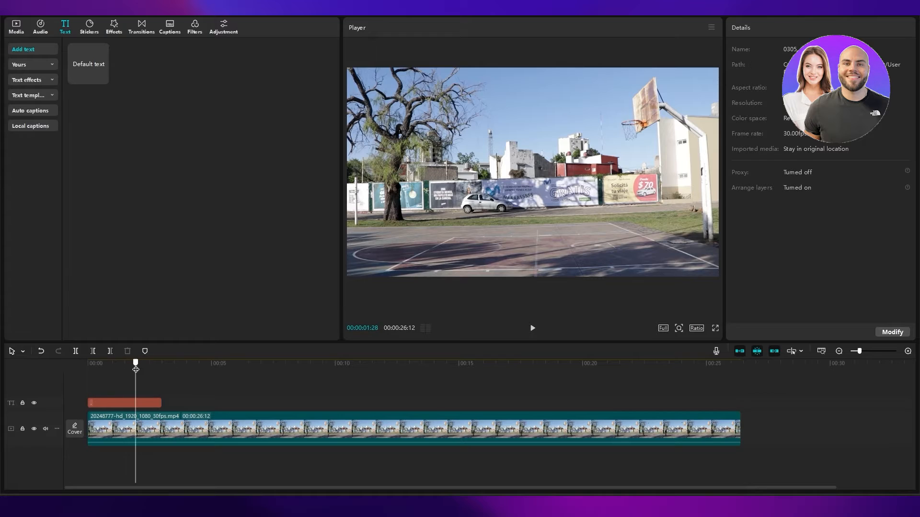
drag(159, 401, 738, 398)
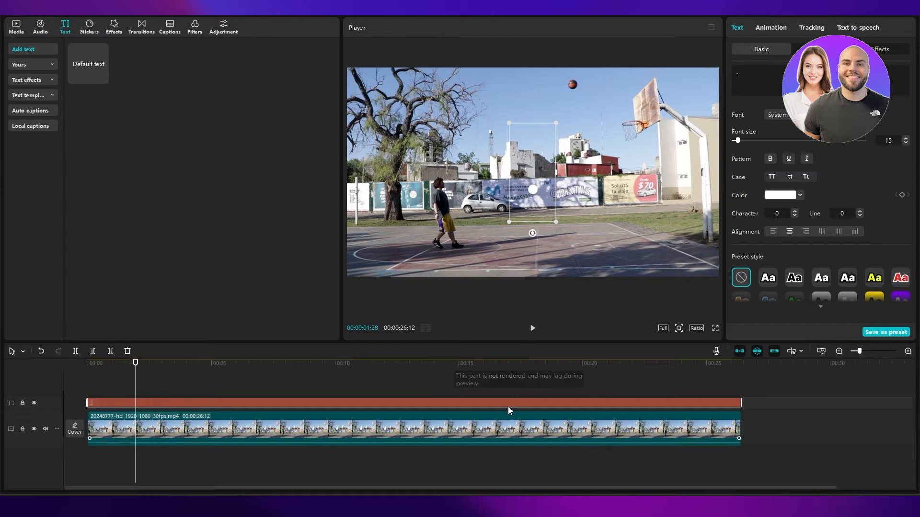
mouse_move(536, 192)
mouse_down()
mouse_move(536, 153)
mouse_move(536, 203)
mouse_move(535, 175)
mouse_up()
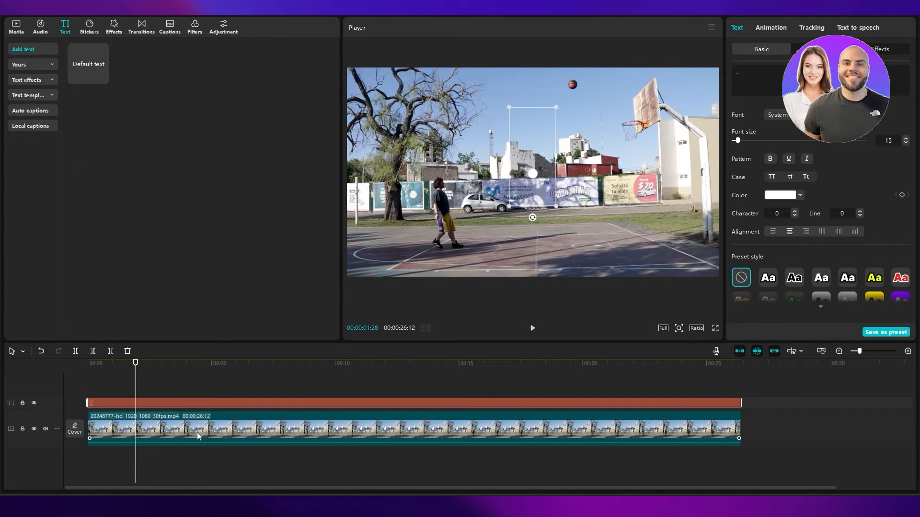
Step: Add Transform keyframes for scale, position and rotation to the video clip at 00:00:00:00
mouse_move(136, 363)
mouse_down()
mouse_move(90, 369)
mouse_move(119, 368)
mouse_up()
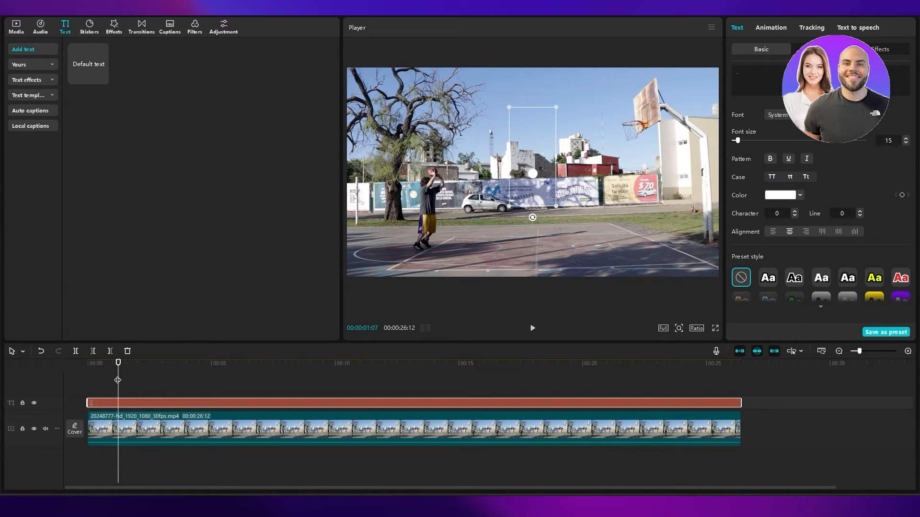
click(138, 431)
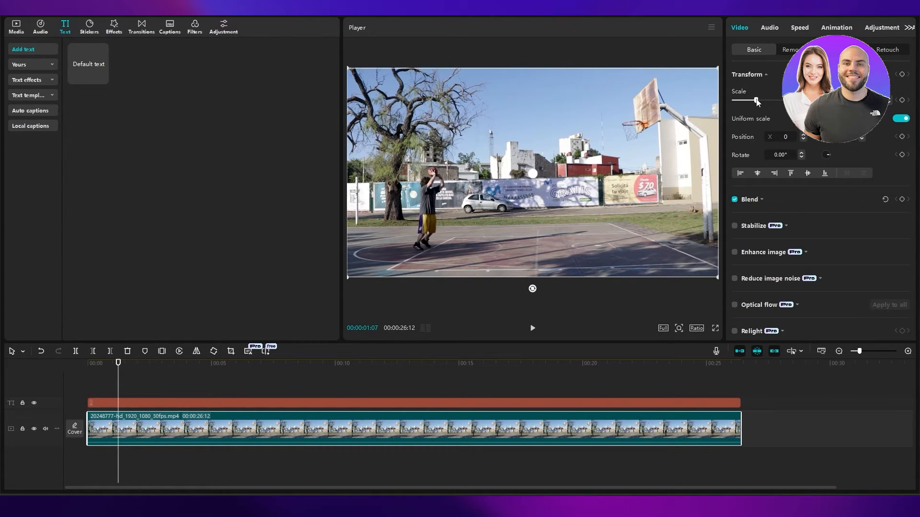
drag(756, 102, 757, 102)
drag(118, 367, 88, 364)
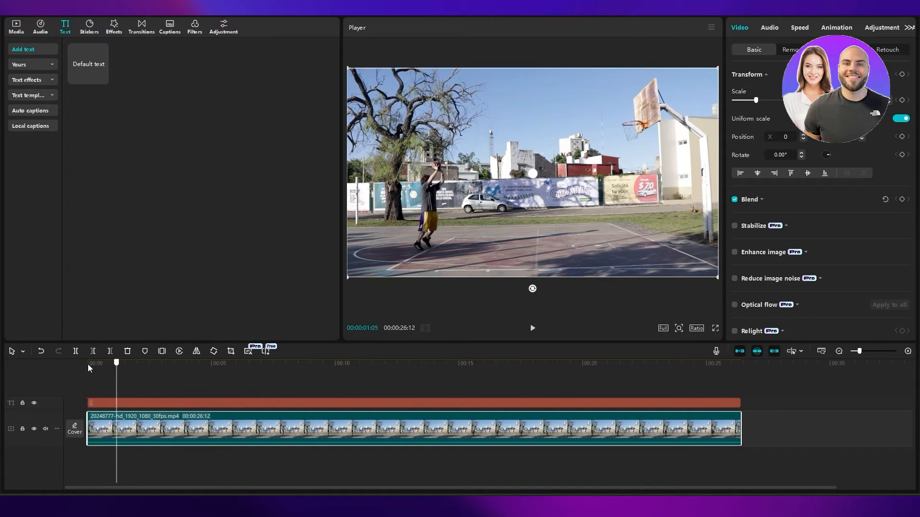
click(902, 137)
click(903, 100)
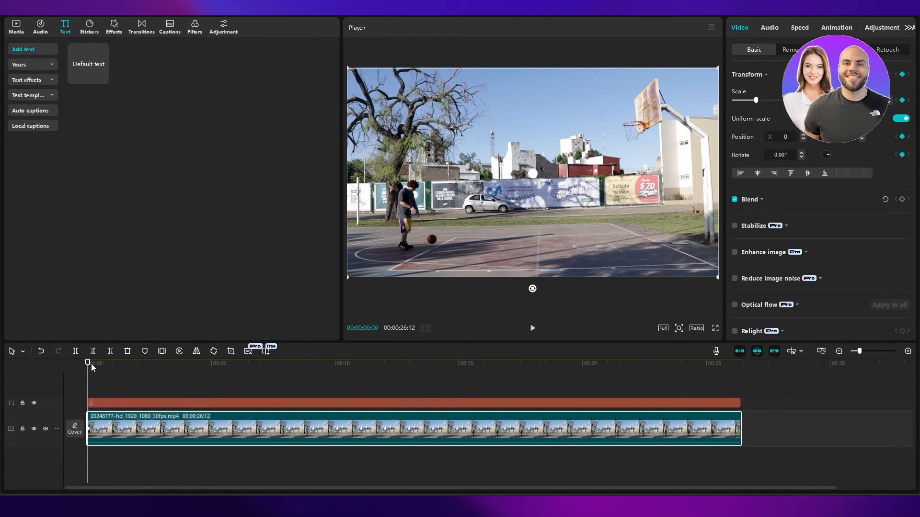
Step: At 00:00:01:08, enlarge the video and shift it to position X about 2484 so the ball in the player's hands sits behind the dot
drag(89, 365, 118, 365)
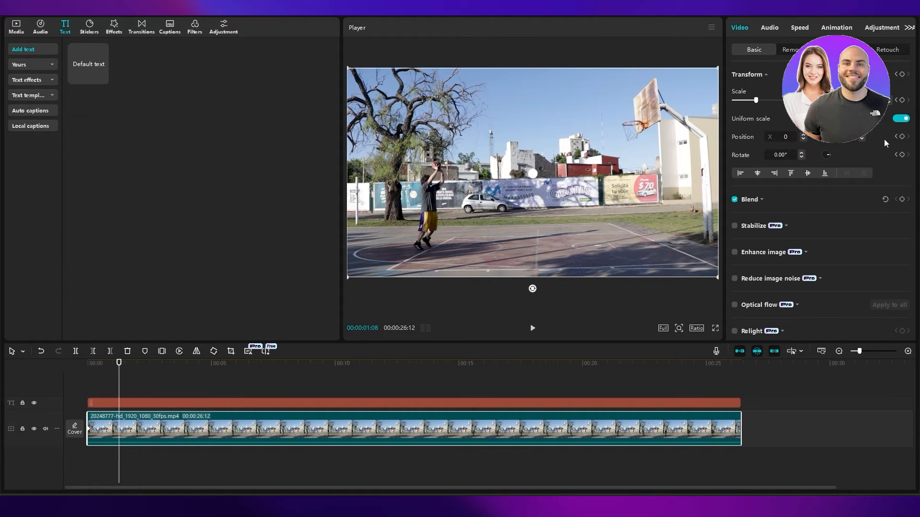
drag(756, 101, 765, 100)
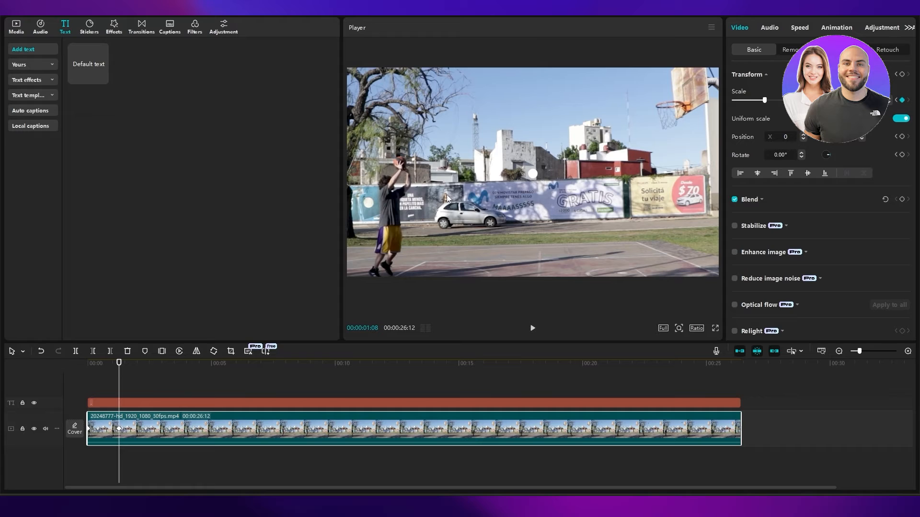
drag(428, 224, 602, 240)
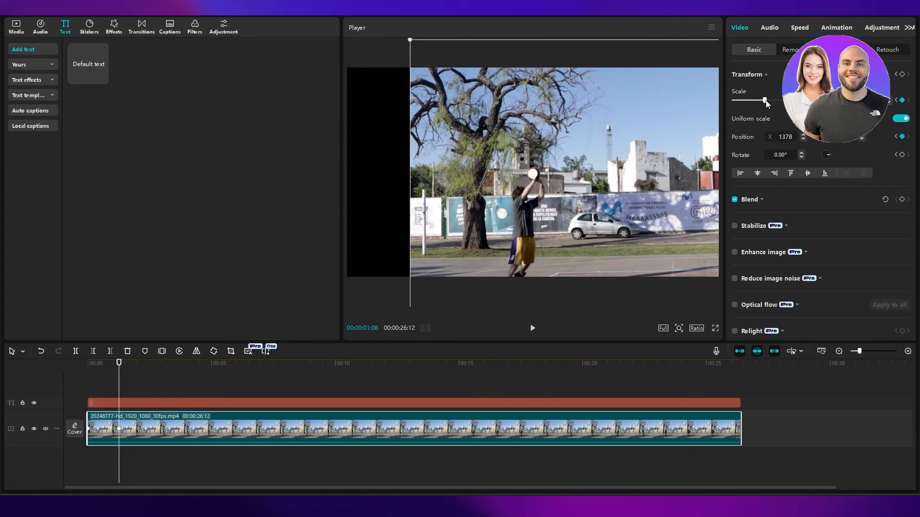
drag(766, 101, 776, 101)
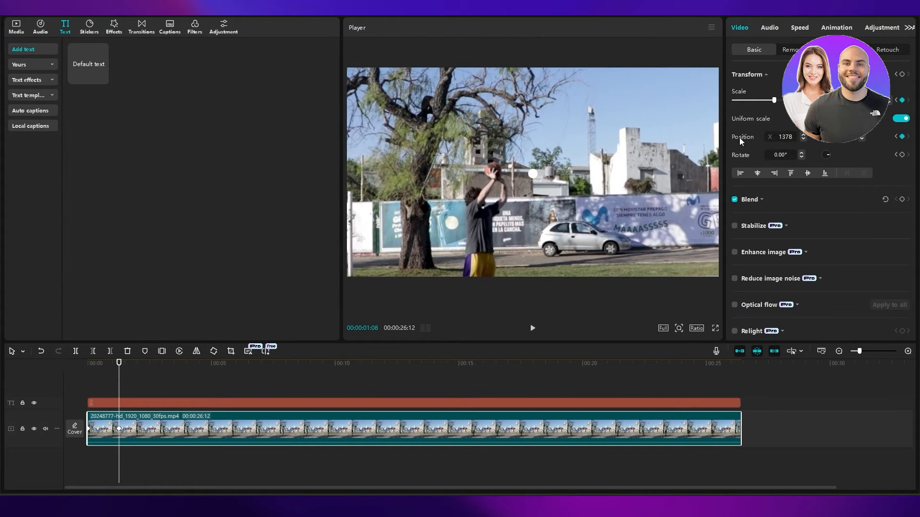
drag(464, 226, 501, 230)
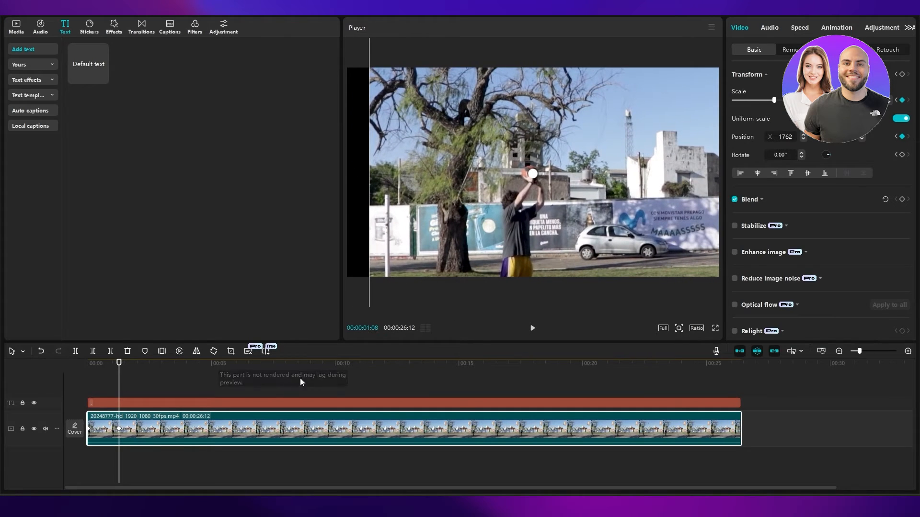
drag(778, 99, 793, 99)
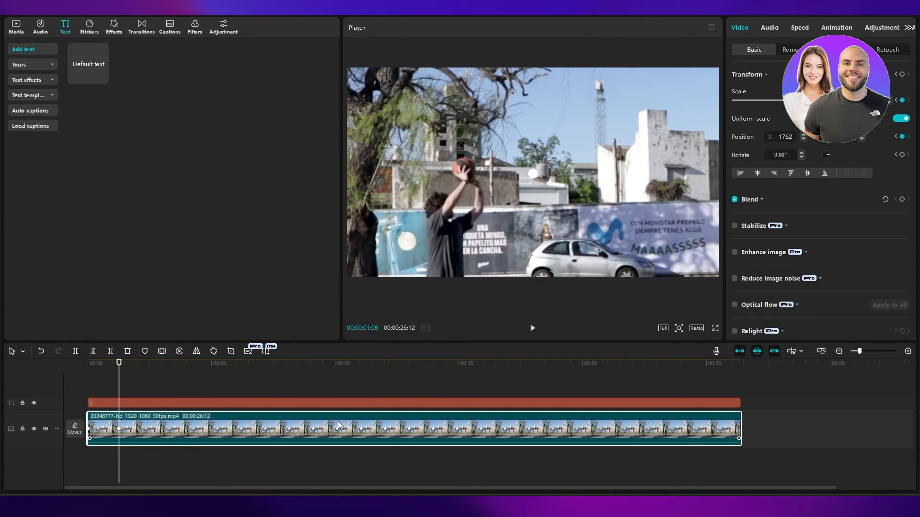
drag(343, 425, 353, 422)
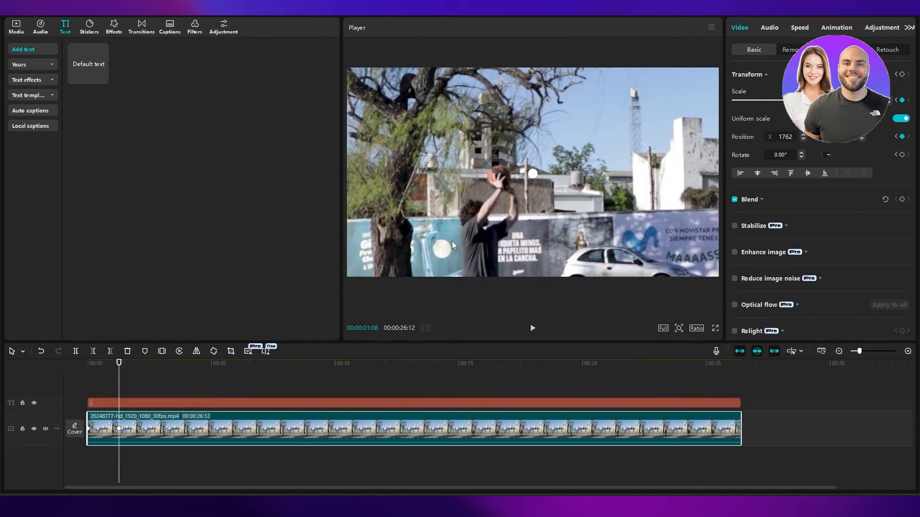
drag(452, 241, 487, 237)
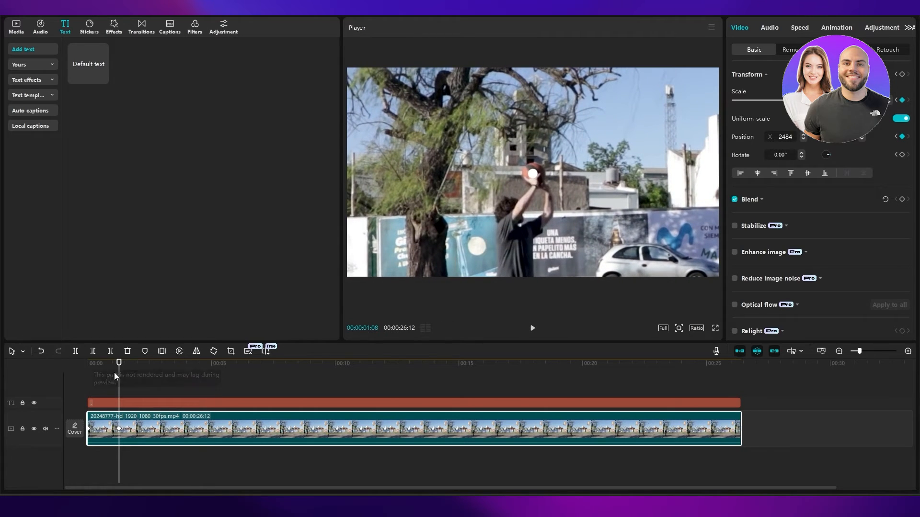
Step: At 00:00:01:12, shift the video to position X about 1732 so the released ball sits at the dot
drag(120, 363, 125, 369)
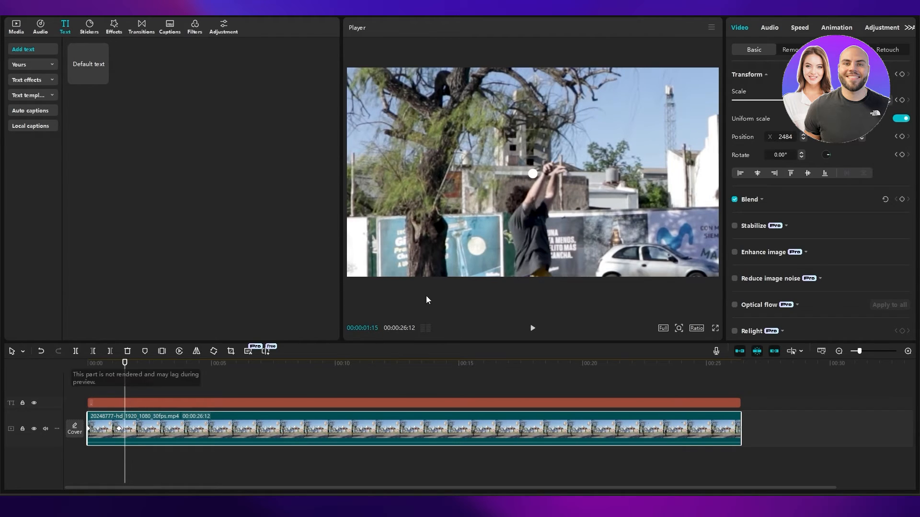
drag(125, 363, 122, 366)
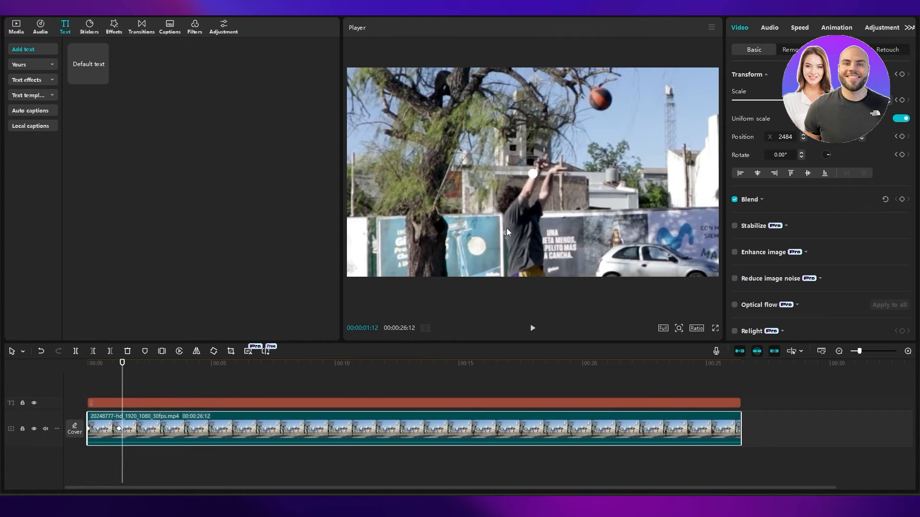
drag(506, 228, 436, 306)
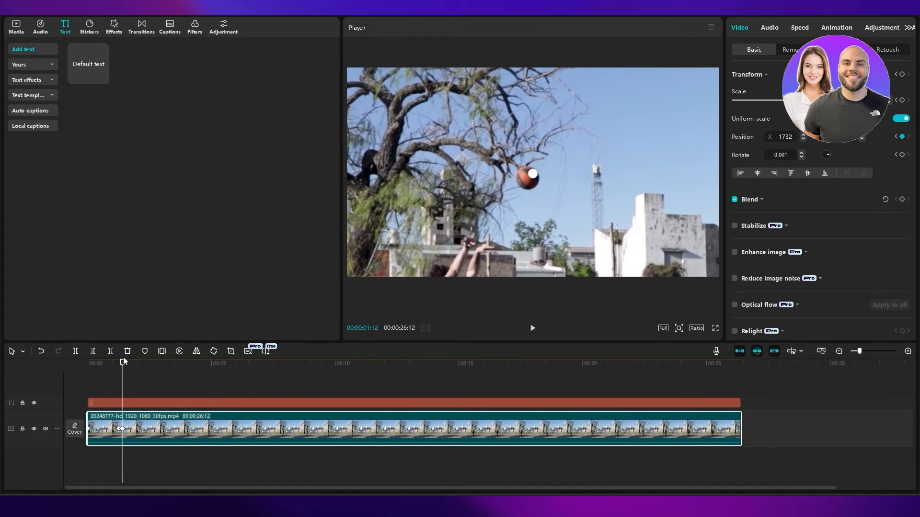
Step: At 00:00:01:17, scale the video down somewhat and shift it to position X about 713, keeping the ball near the dot
drag(123, 360, 126, 362)
drag(539, 199, 455, 269)
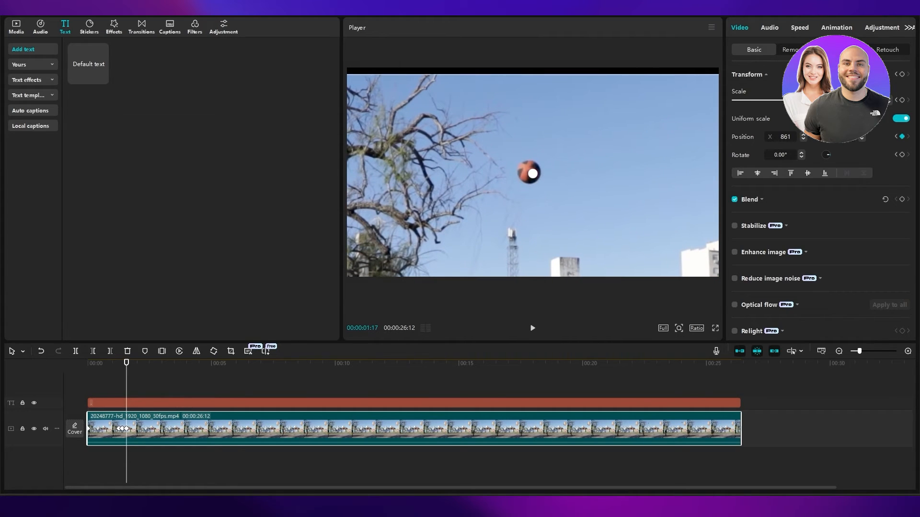
drag(789, 100, 779, 100)
drag(553, 239, 536, 165)
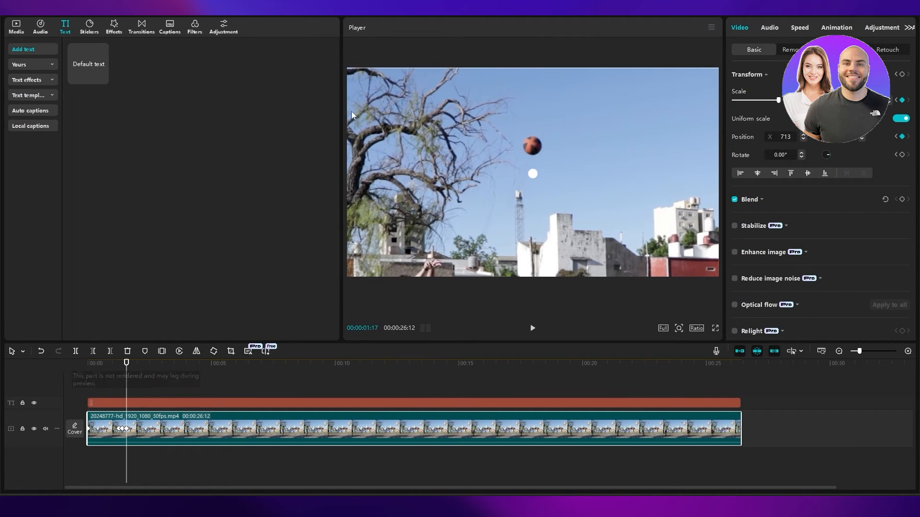
Step: At 00:00:01:27, enlarge the video again and shift it to position X about -1371 to bring the flying ball near the dot
drag(131, 363, 134, 367)
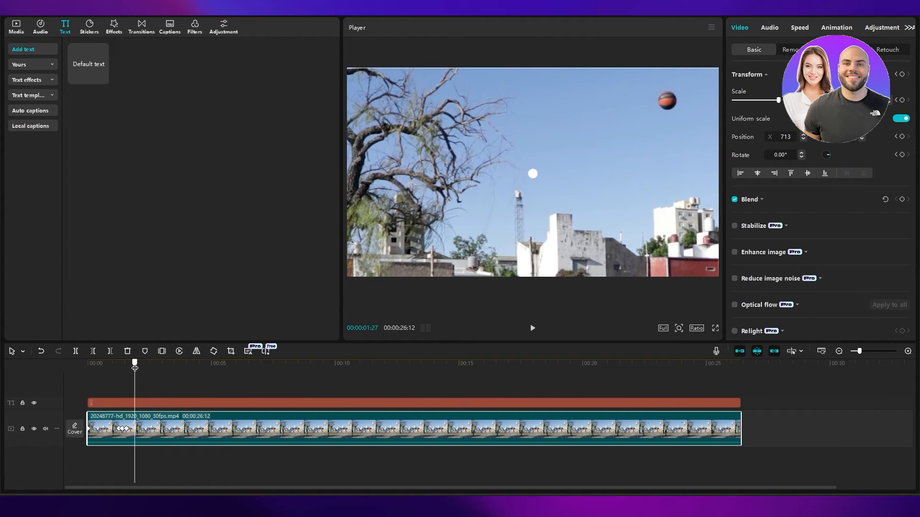
drag(536, 254, 416, 291)
drag(779, 100, 788, 100)
drag(650, 128, 616, 139)
drag(788, 100, 792, 99)
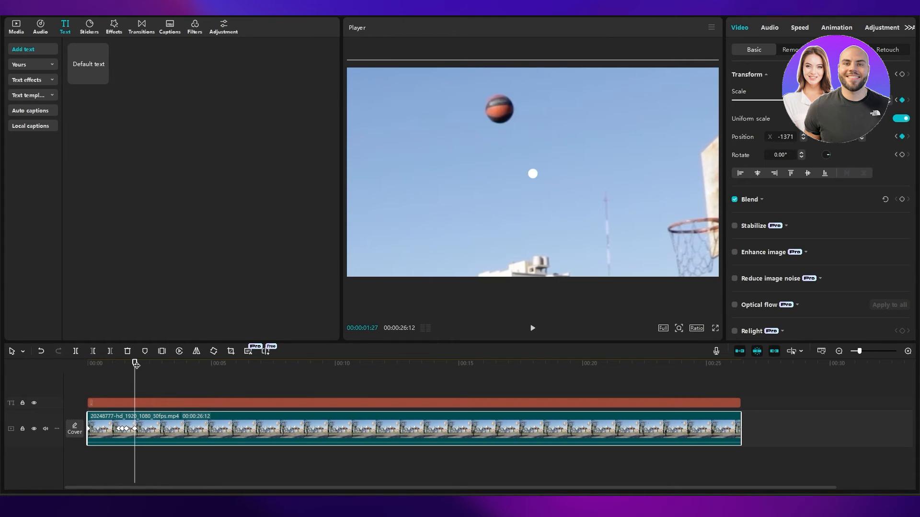
Step: Keep the ball near the dot by enlarging and shifting the video to X about -2385 at 00:00:02:02, and to X about -3068 at 00:00:02:06
drag(136, 366, 139, 365)
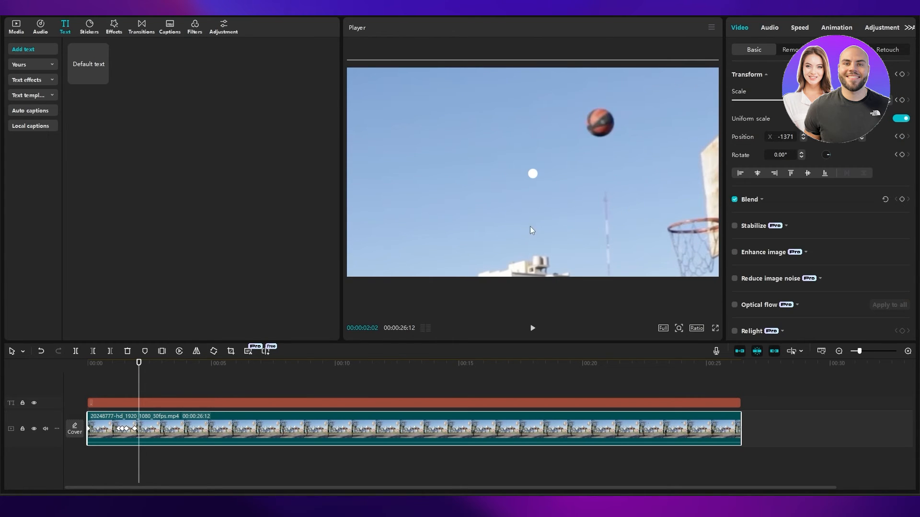
drag(530, 230, 456, 253)
drag(792, 100, 796, 99)
drag(615, 149, 619, 151)
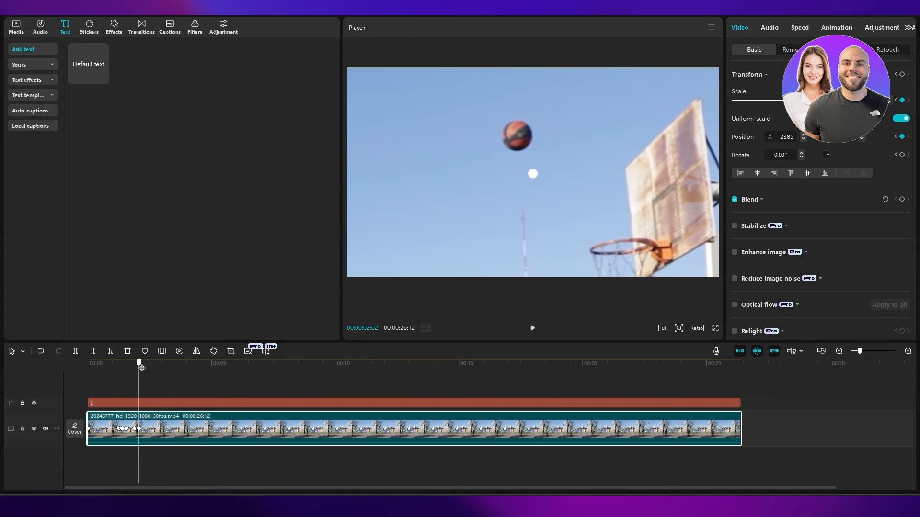
drag(140, 364, 143, 364)
drag(598, 241, 531, 244)
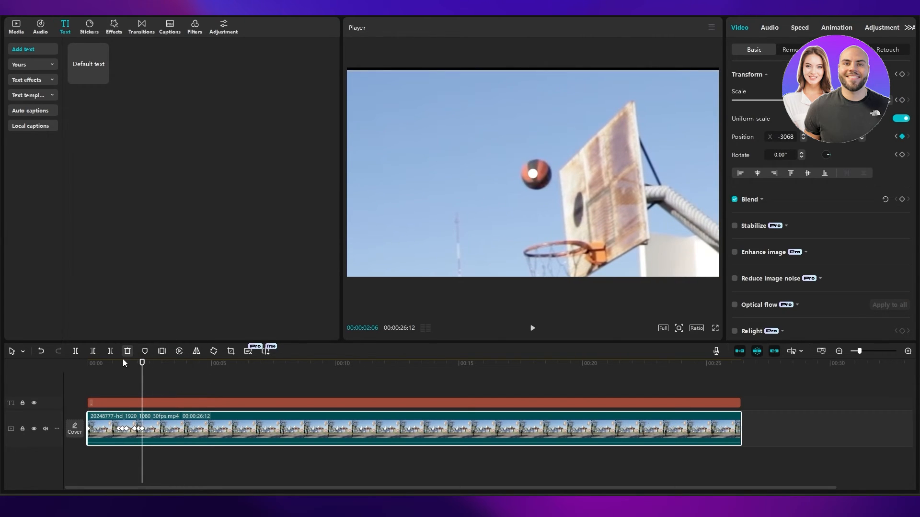
Step: From 00:00:02:07 onward, keep repositioning the video every few frames, up to X about -1668, so the rebounding ball stays at the dot
drag(143, 384, 143, 384)
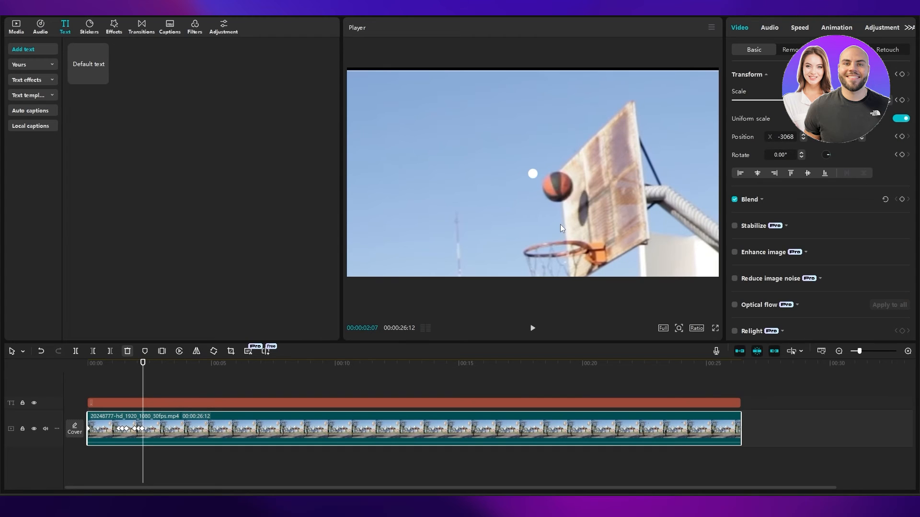
drag(559, 224, 566, 203)
key(Right)
key(Right)
key(Right)
key(Right)
key(Right)
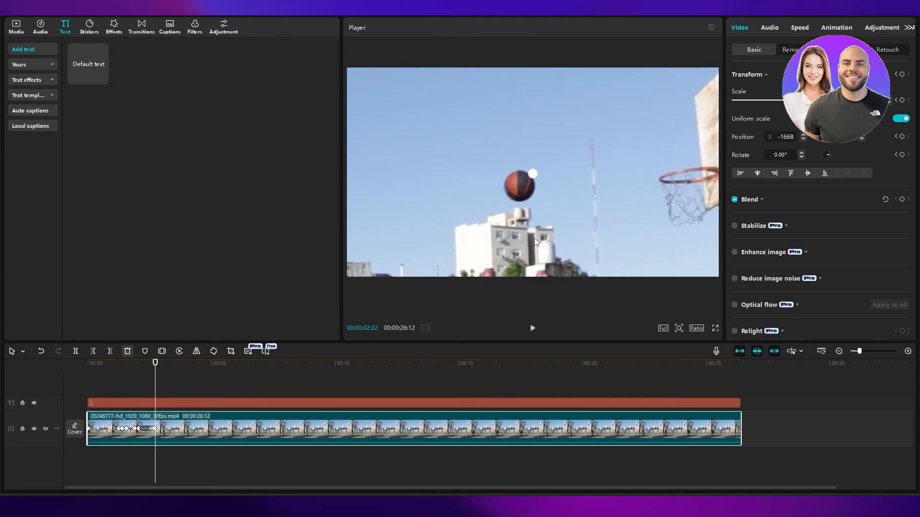
Step: Keep the falling ball at the dot by shifting the video to X about -1054 at 00:00:02:25, and to X about -609 with a smaller scale at 00:00:02:27
key(Right)
drag(534, 238, 544, 217)
key(Right)
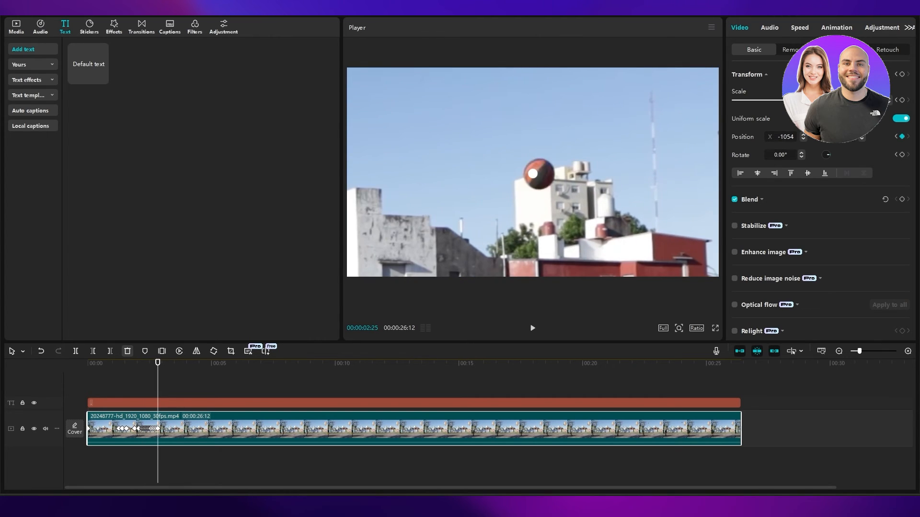
scroll(685, 158, down, 7)
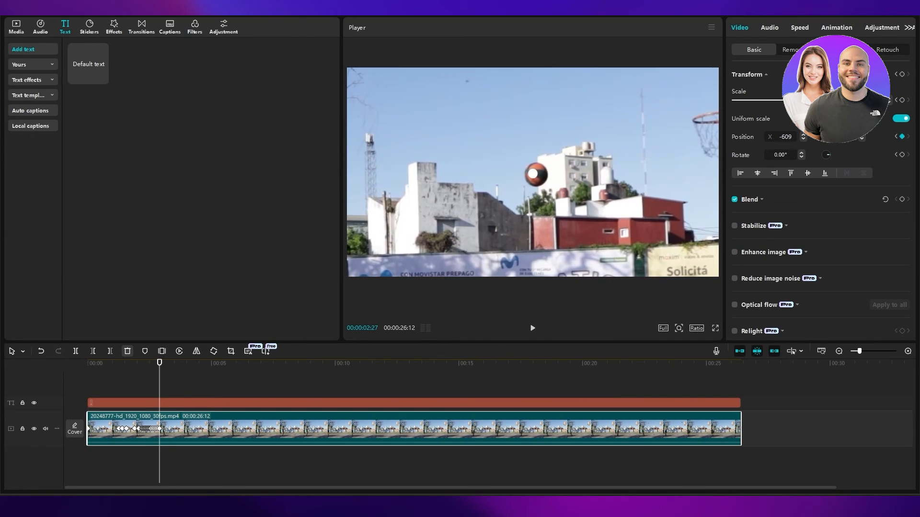
Step: Scale the video down further and shift it to position X about -428 around 00:00:02:28, keeping the ball at the dot
key(Right)
scroll(606, 201, down, 3)
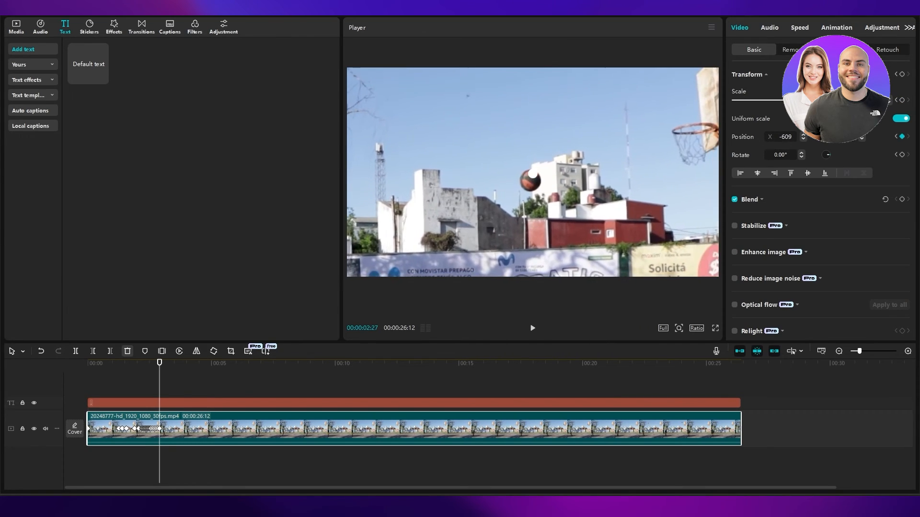
drag(606, 202, 624, 180)
key(Right)
key(Right)
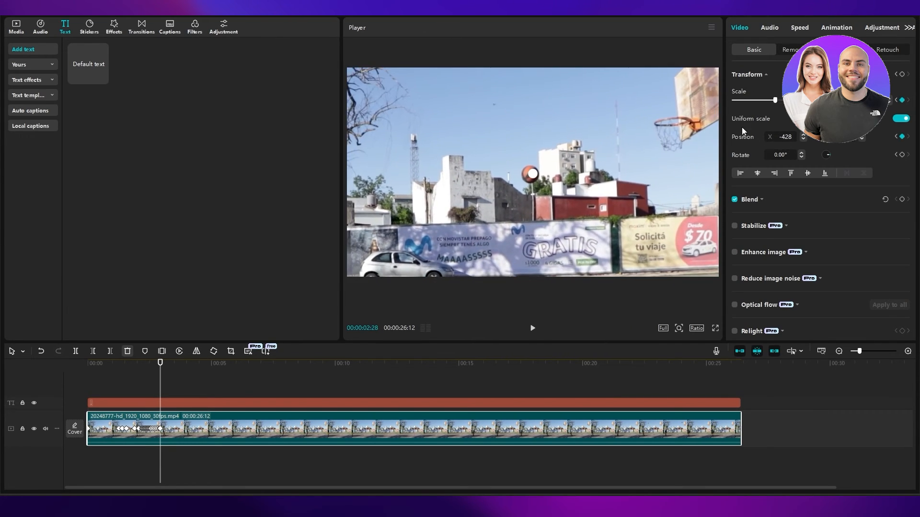
Step: Reduce the video's scale in stages and recentre the ball on the dot at 00:00:03:00 and 00:00:03:02, ending at position X about -74
drag(776, 100, 766, 100)
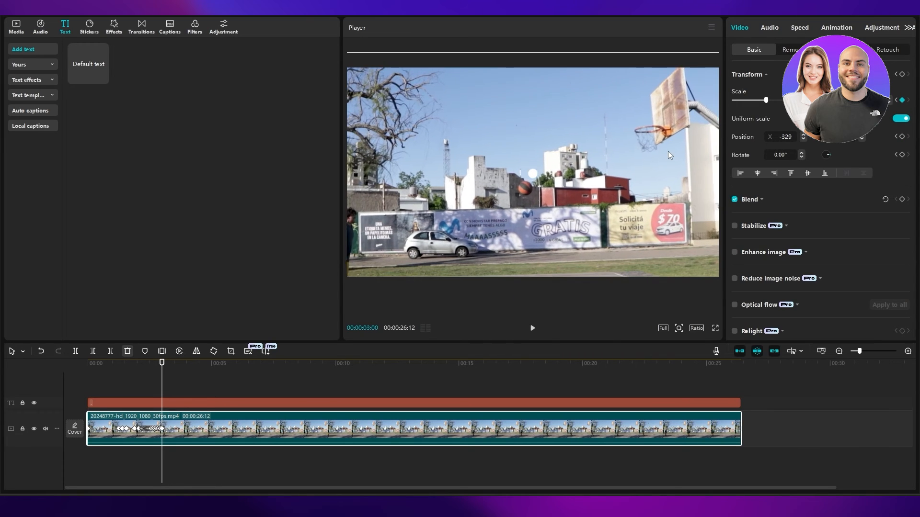
drag(668, 151, 675, 133)
key(Right)
key(Right)
drag(766, 100, 761, 100)
drag(642, 149, 651, 133)
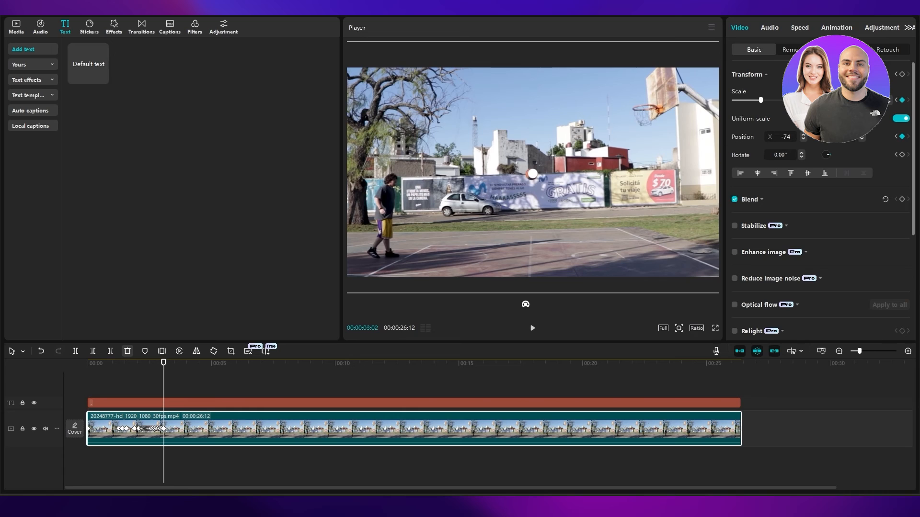
Step: Try resetting the video's whole transform at 00:00:03:04, and undo that reset after a short playback from the start
key(Right)
key(Right)
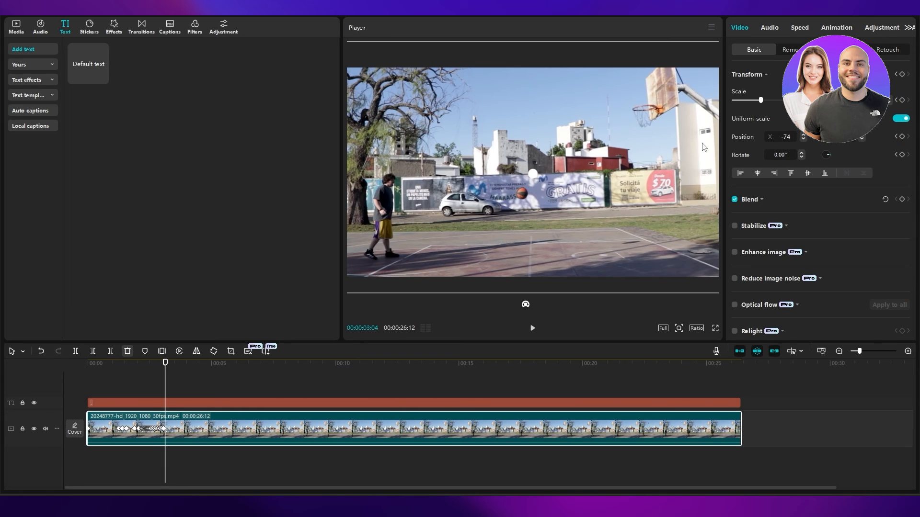
click(889, 75)
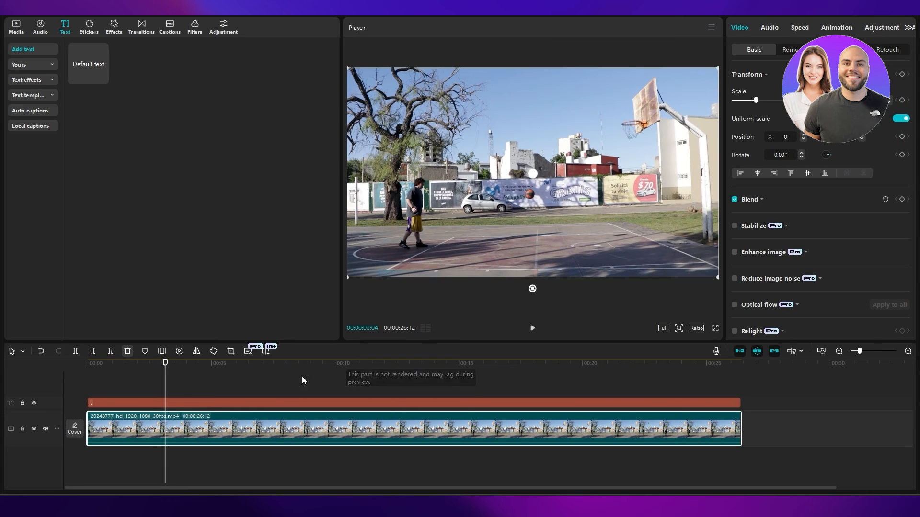
drag(165, 364, 2, 370)
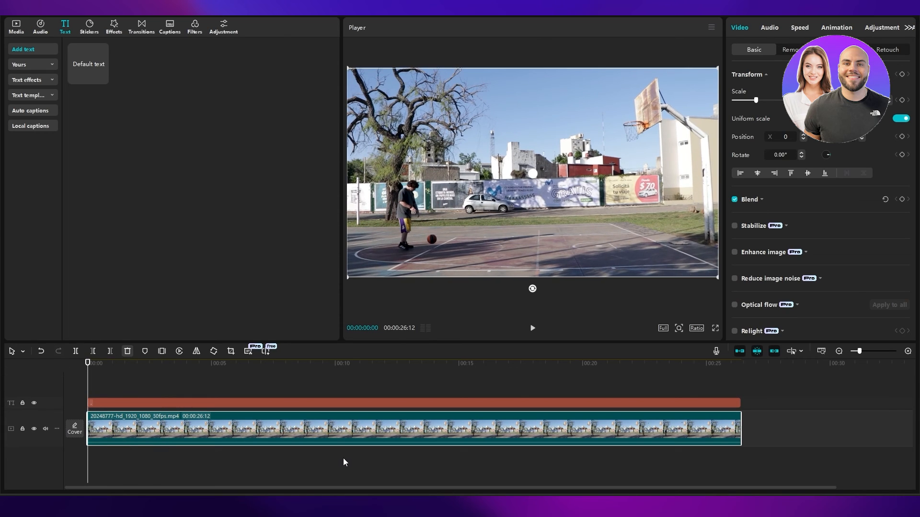
key(space)
key(ctrl+z)
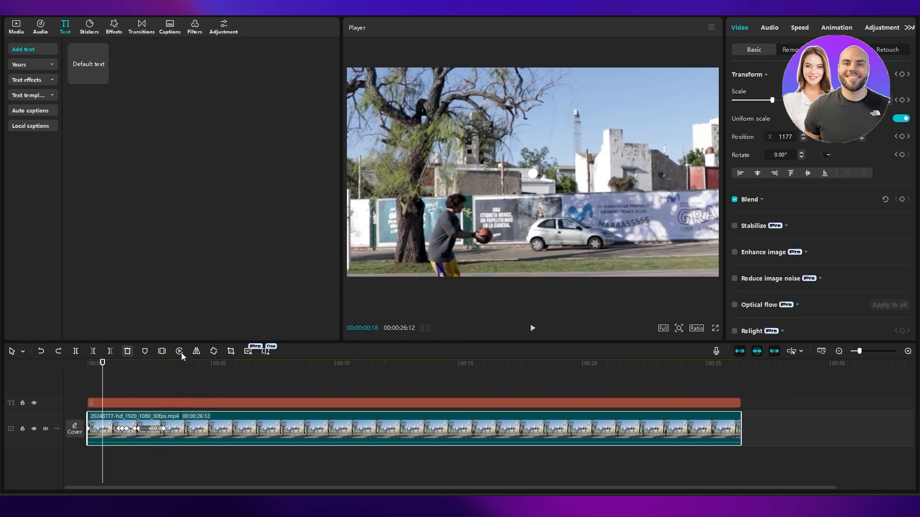
Step: Play the clip from the beginning to review the ball tracking, and return the playhead to 00:00:03:04
drag(110, 366, 0, 384)
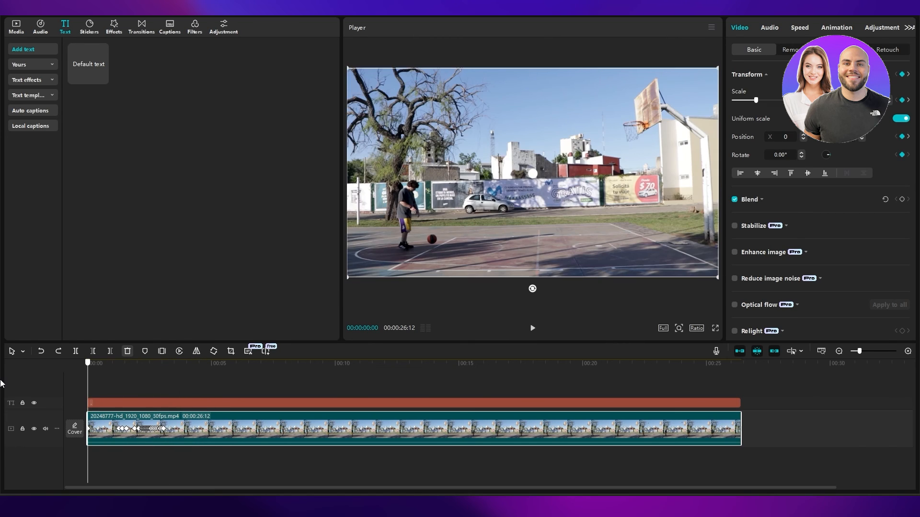
key(space)
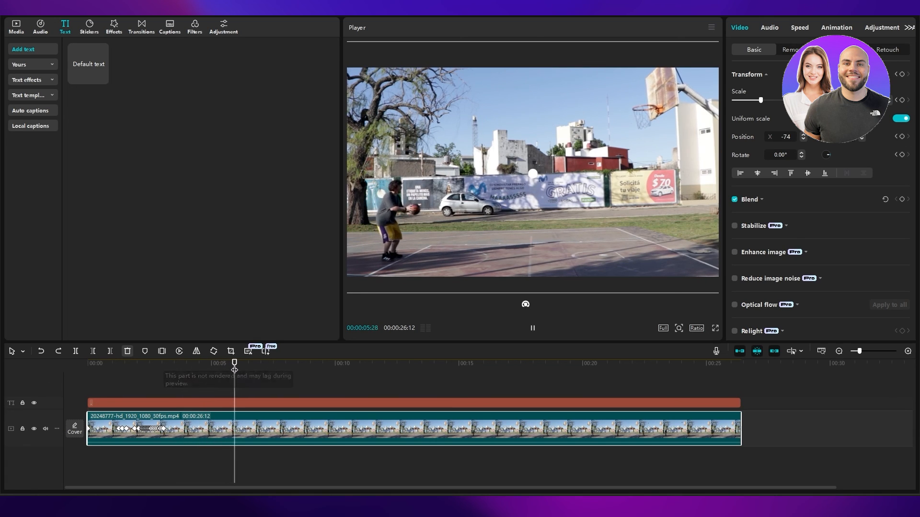
drag(234, 365, 164, 371)
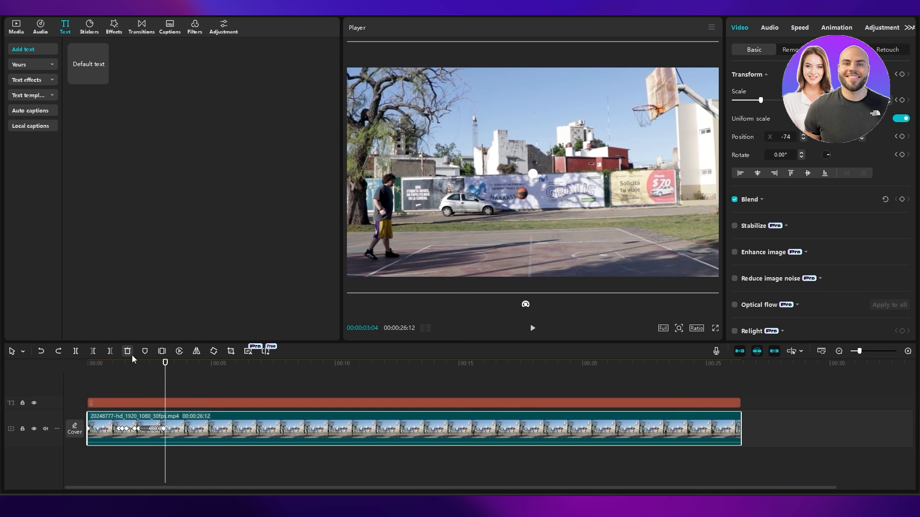